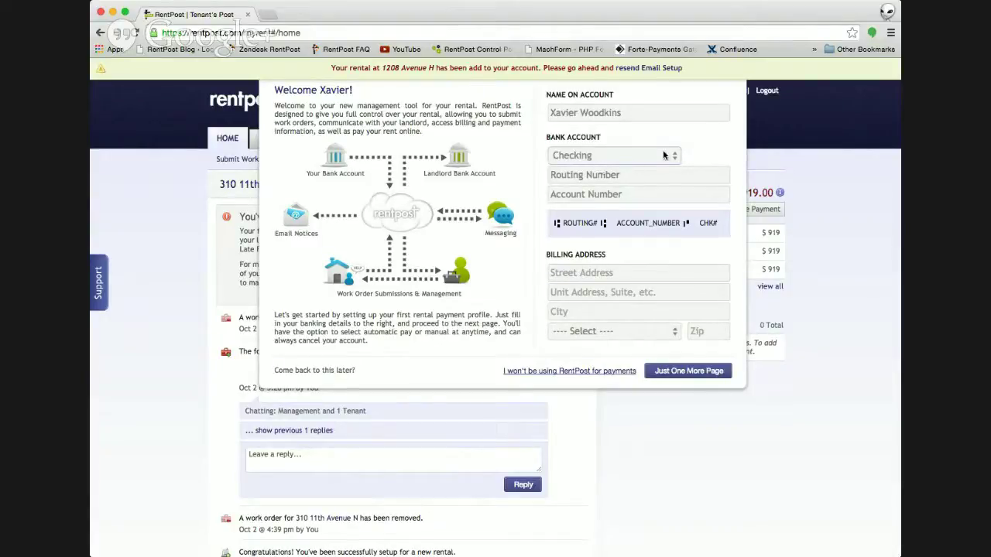
Try to proceed with the payment profile setup using a Savings account, and postpone the setup until another time.
left_click(664, 155)
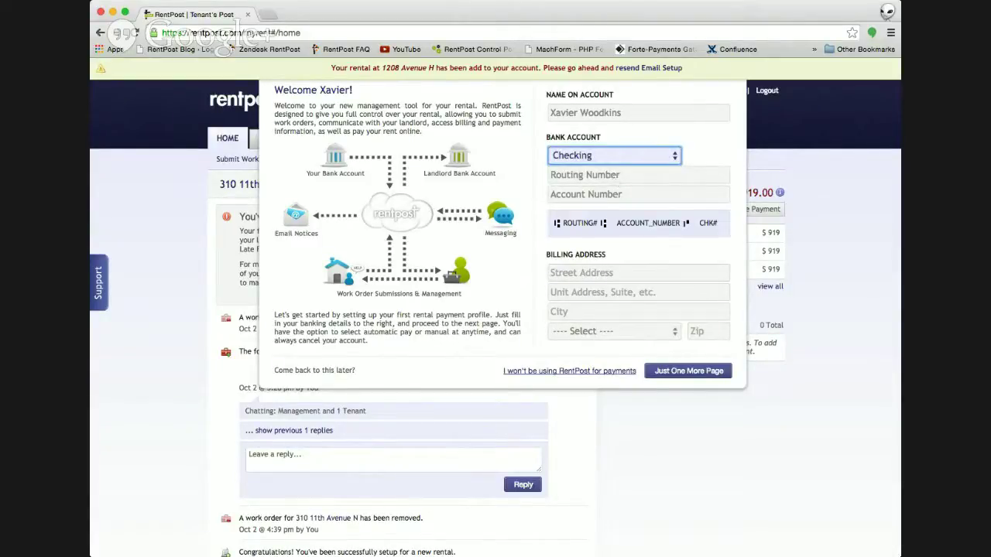
left_click(617, 180)
left_click(693, 372)
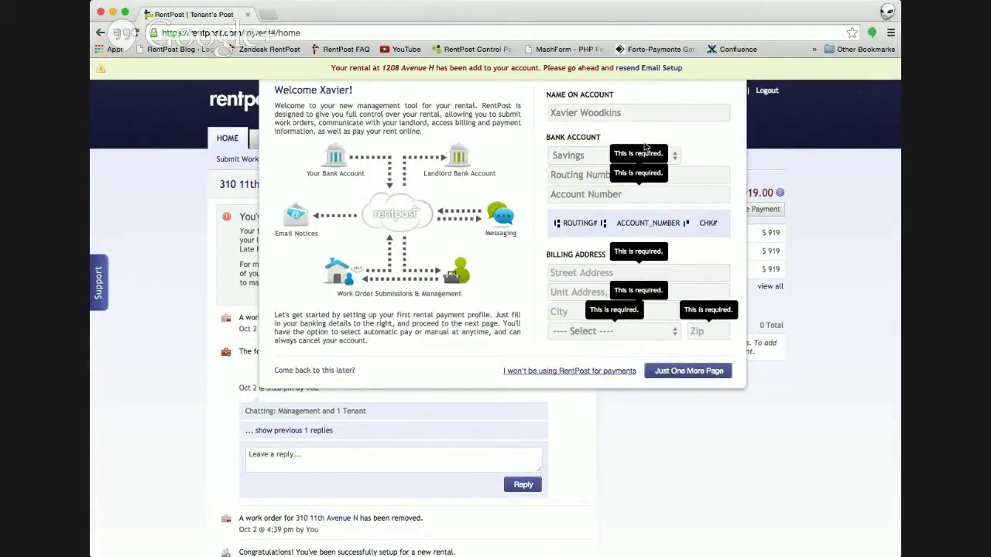
left_click(332, 371)
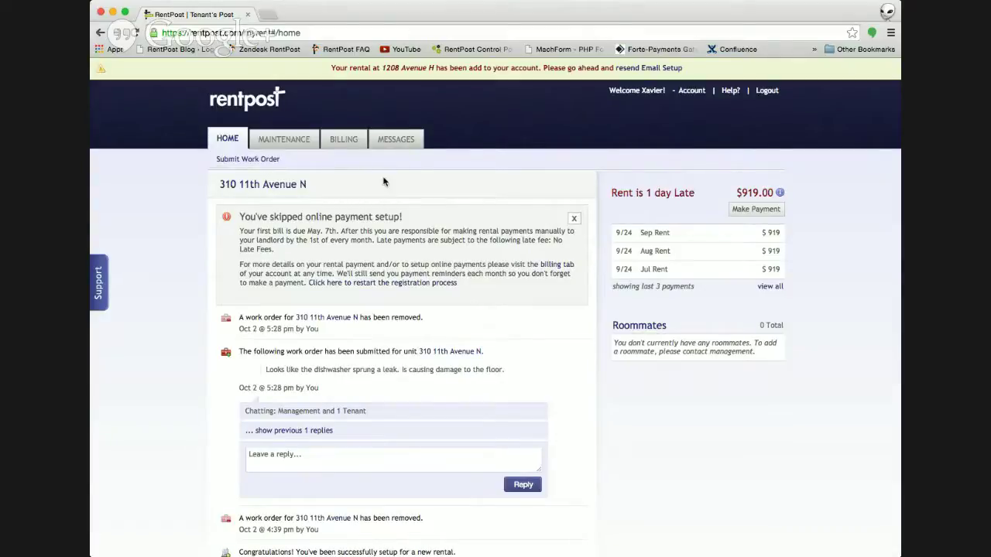
Show the previous replies in the chat under the dishwasher leak work order.
scroll(383, 181, "down", 5)
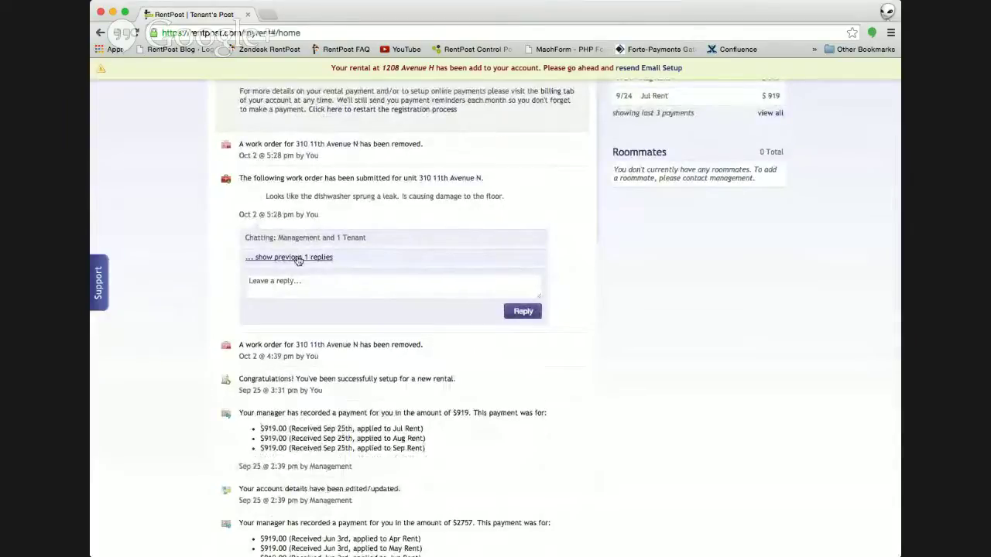
left_click(298, 258)
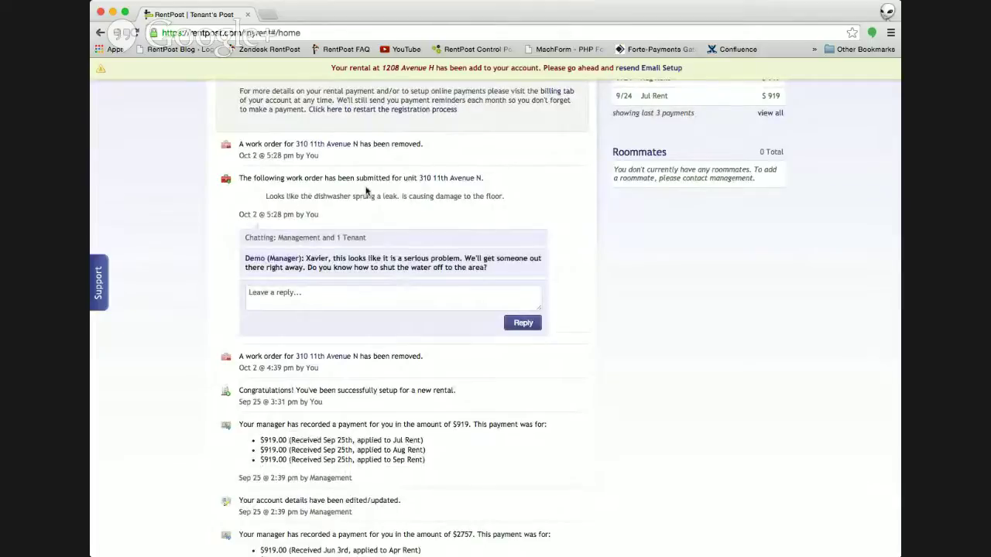
scroll(325, 309, "up", 5)
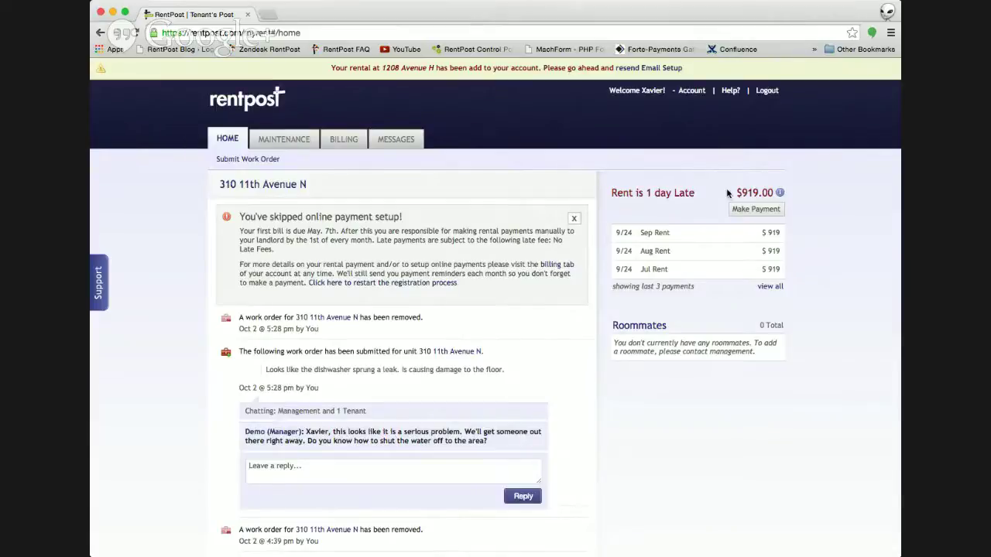
View the support question form and close it without asking anything.
left_click(99, 281)
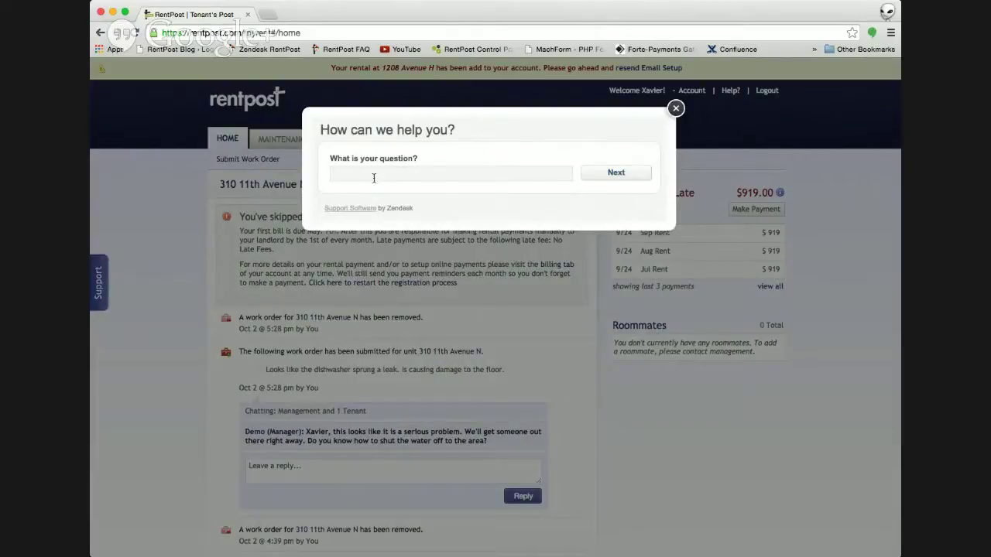
left_click(676, 109)
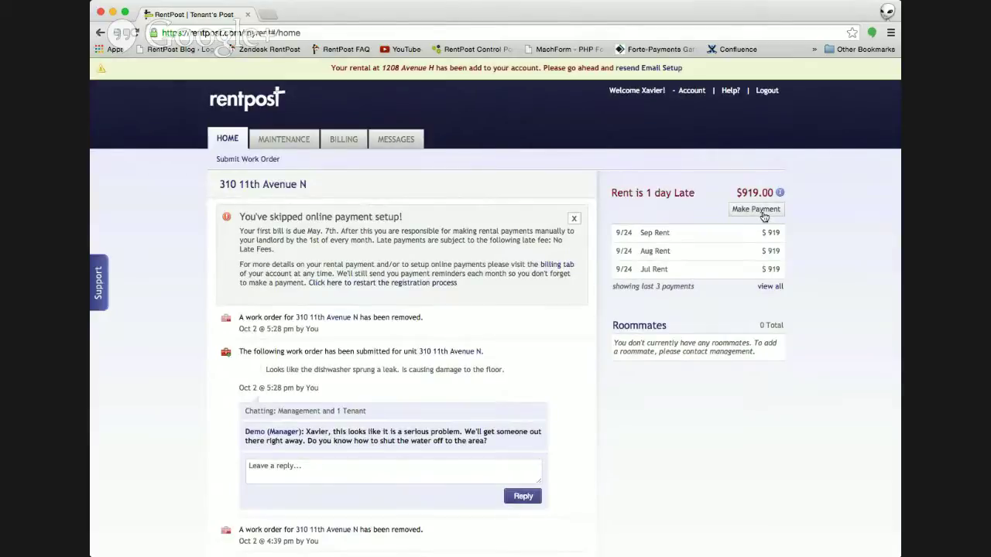
View the full rent payment history for the rental.
left_click(771, 285)
scroll(411, 260, "down", 5)
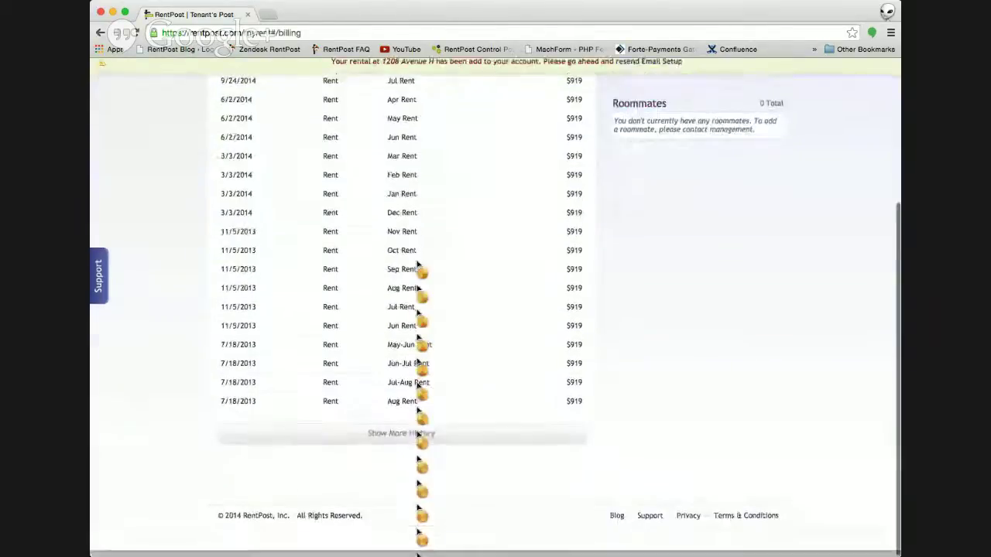
scroll(416, 259, "up", 5)
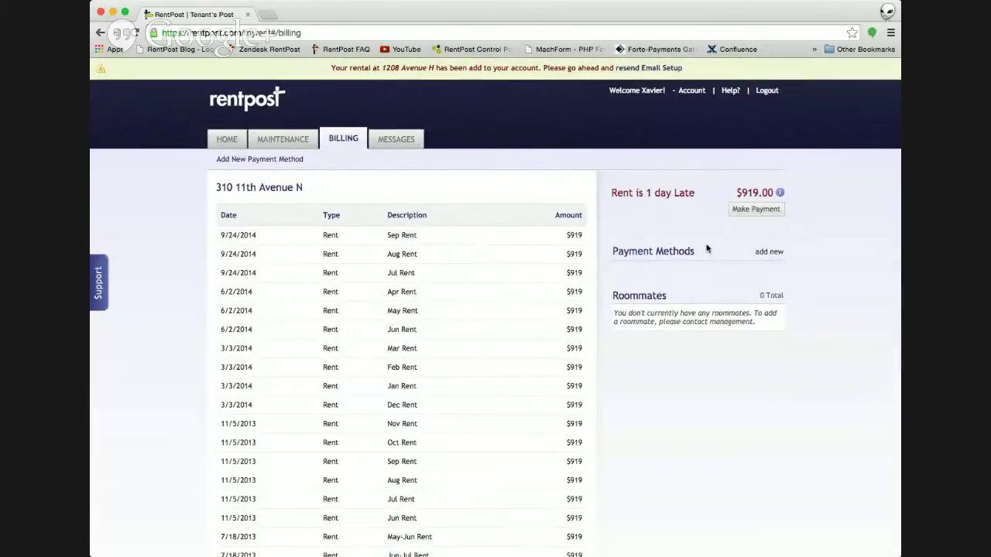
View the payment form for the rent due and close it without making a payment.
left_click(767, 210)
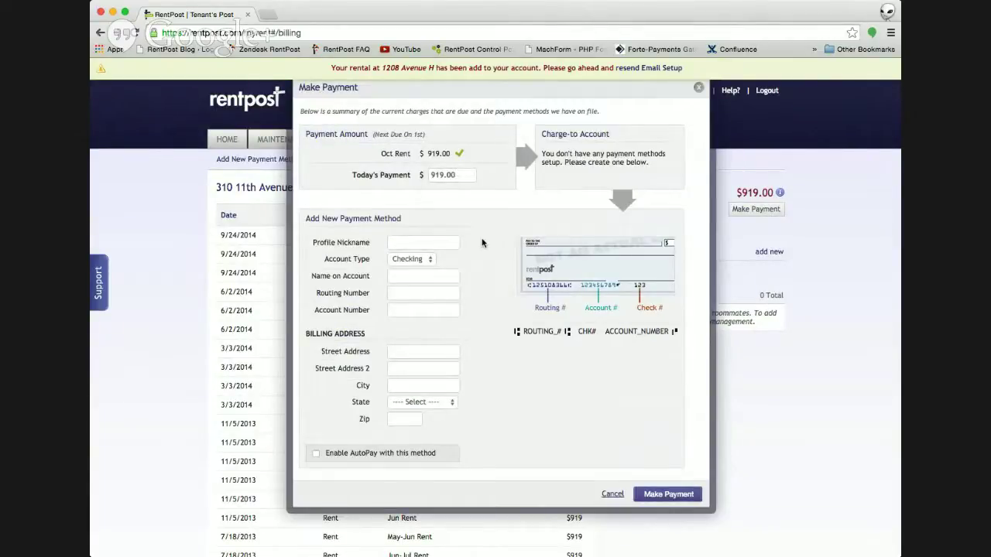
left_click(402, 240)
left_click(700, 90)
left_click(698, 87)
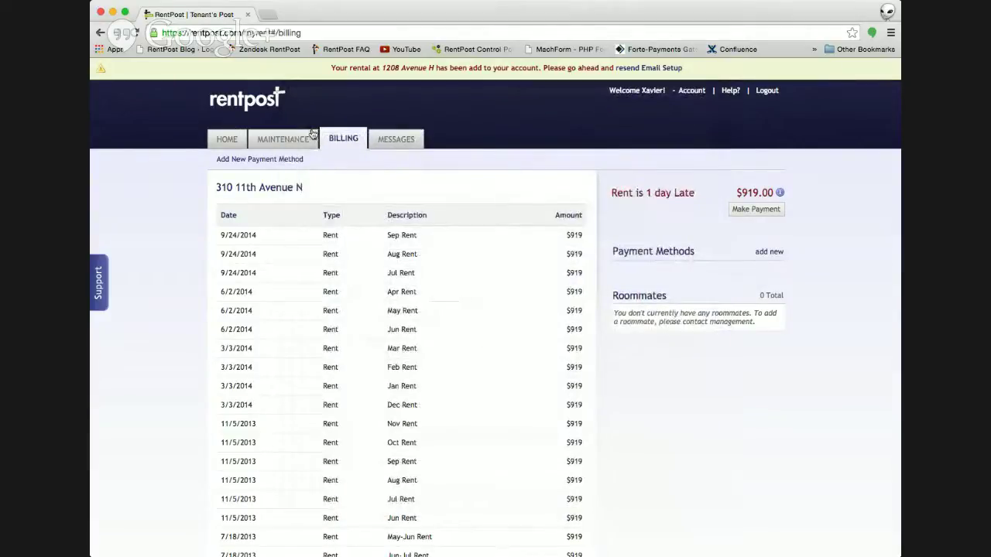
View the form for adding a new payment method and close it without adding a profile.
left_click(252, 161)
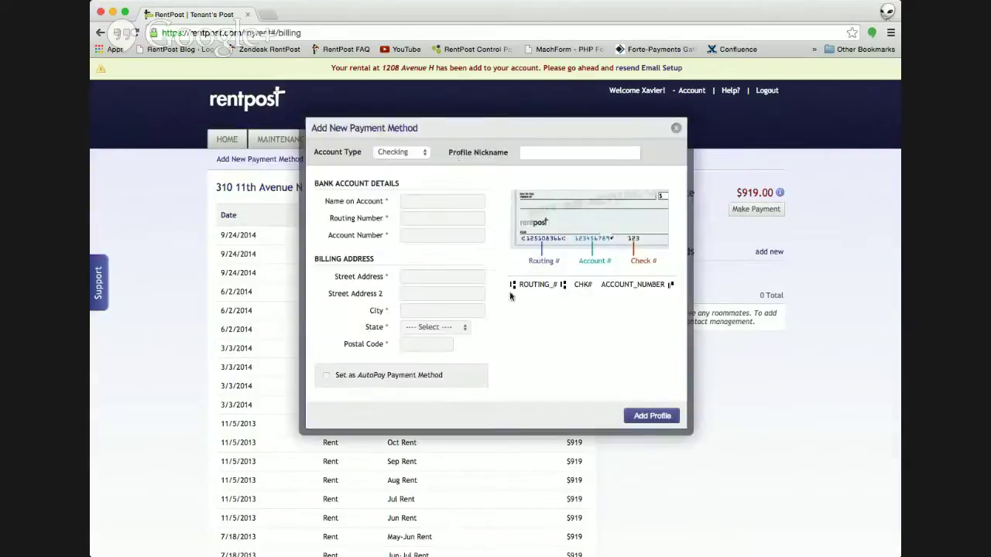
left_click(561, 152)
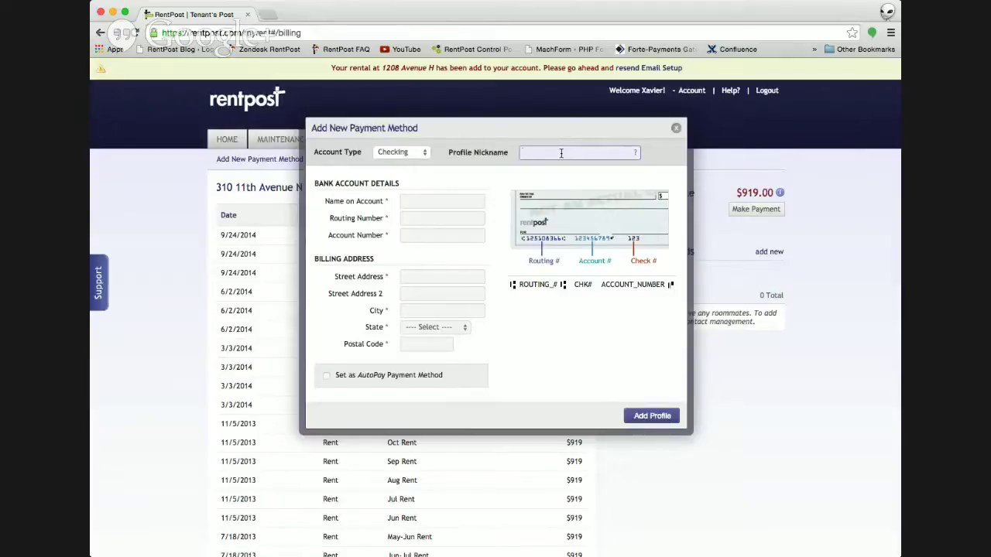
left_click(675, 129)
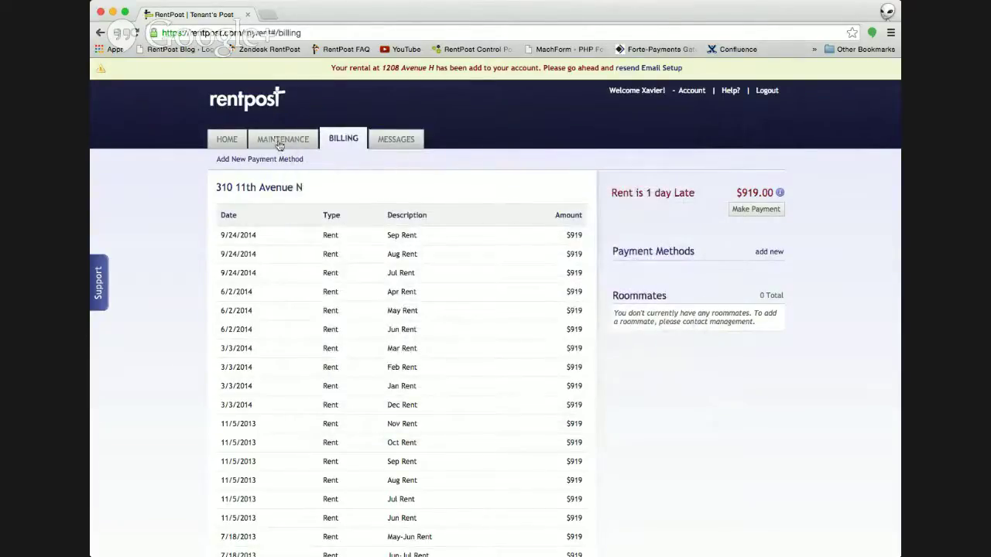
Start a new work order from the home page and set the first availability to Tuesday, 12:00 am to 3:00 pm.
left_click(222, 141)
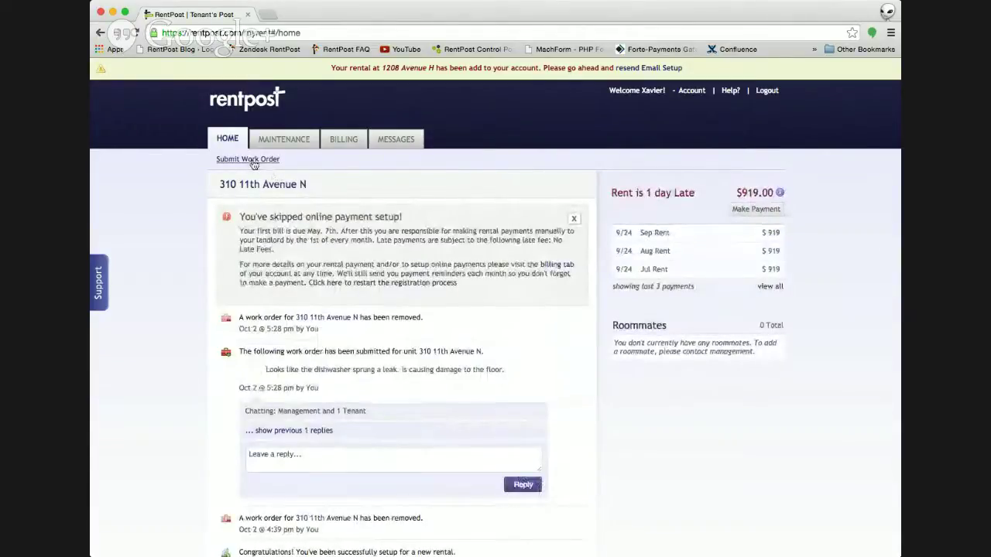
left_click(253, 159)
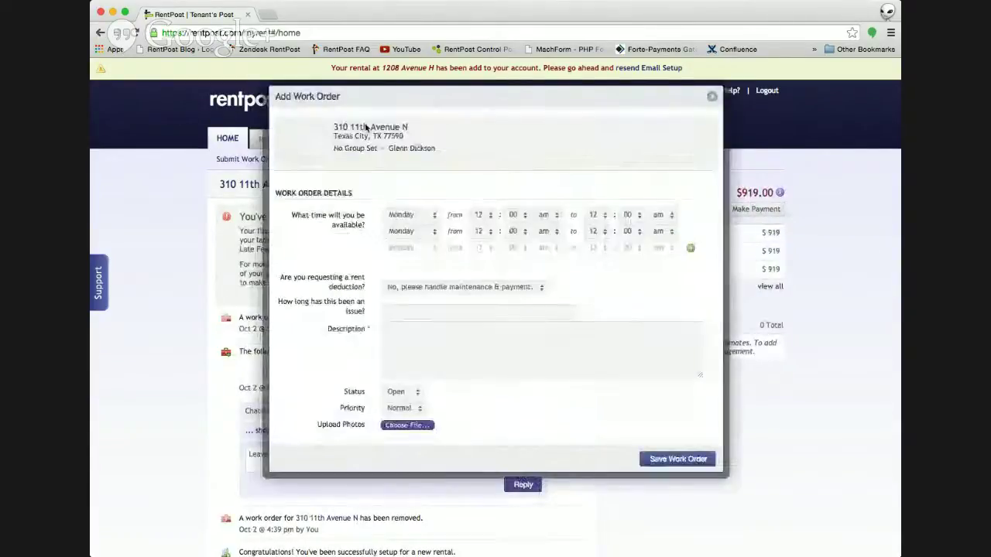
left_click(435, 218)
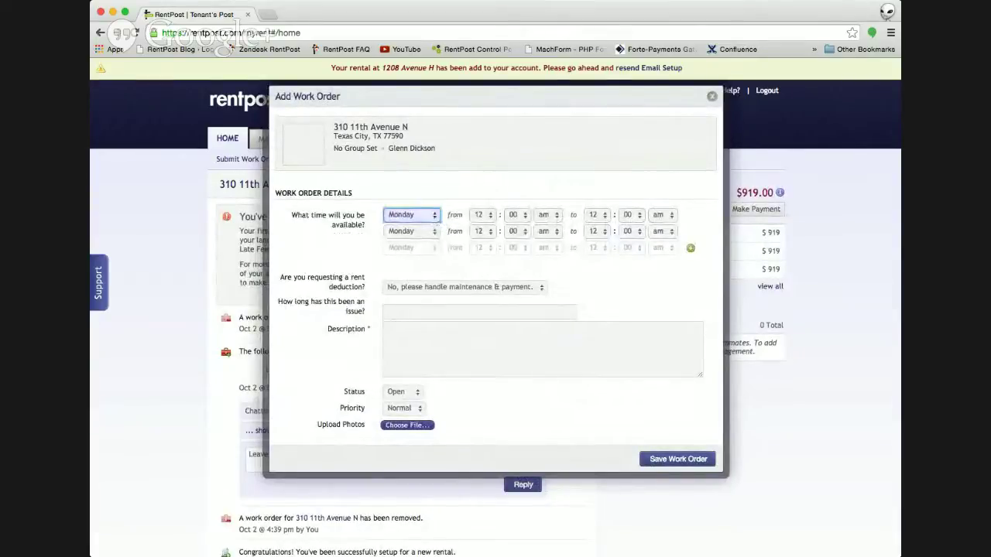
left_click(432, 229)
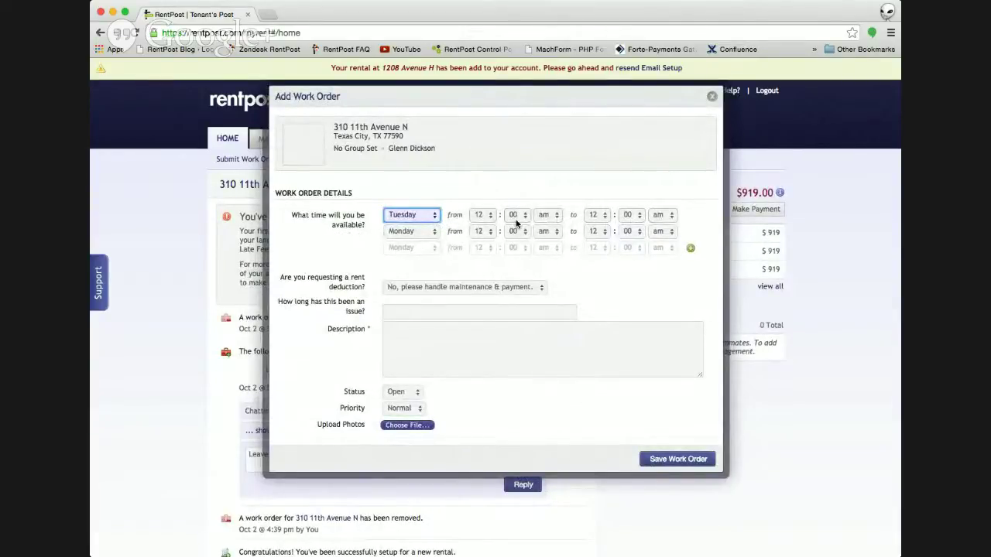
left_click(607, 217)
key("3")
key("Tab")
key("Tab")
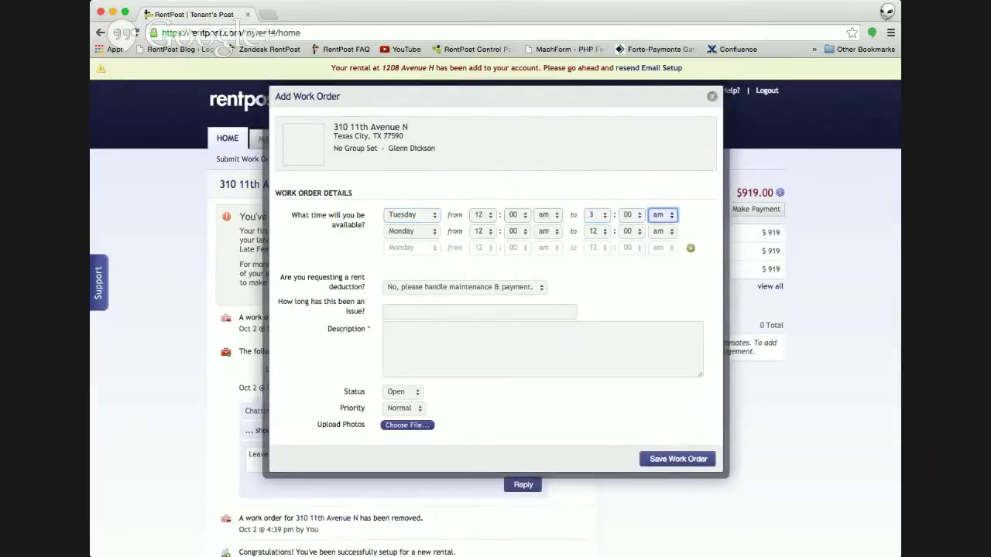
key("p")
key("Tab")
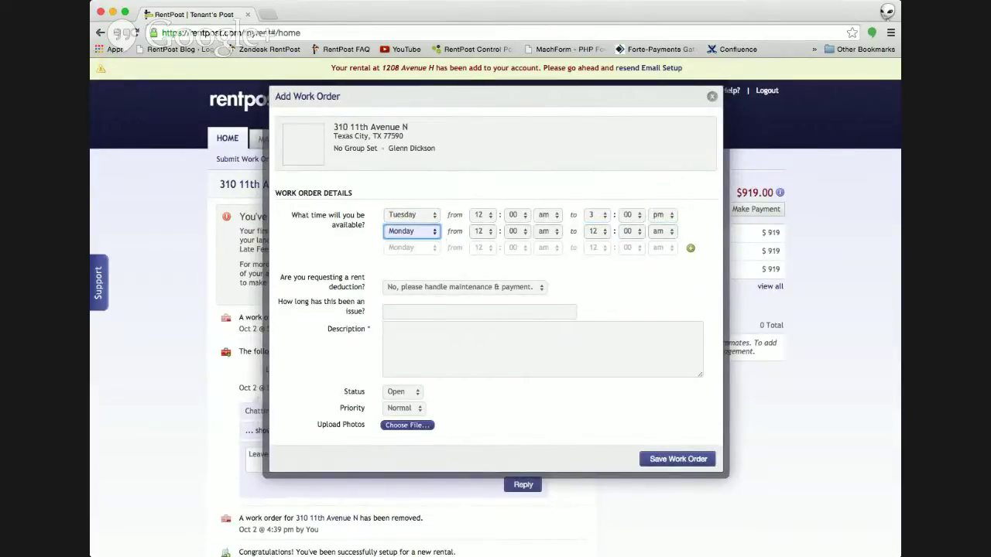
Set the work order's second availability to Wednesday, 12:00 am to 3:00 am.
key("w")
left_click(602, 232)
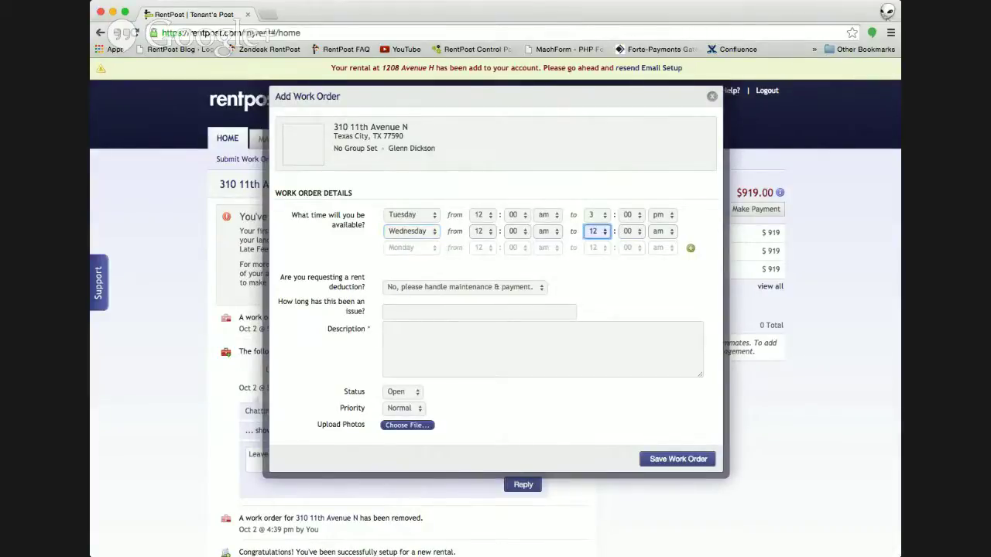
key("3")
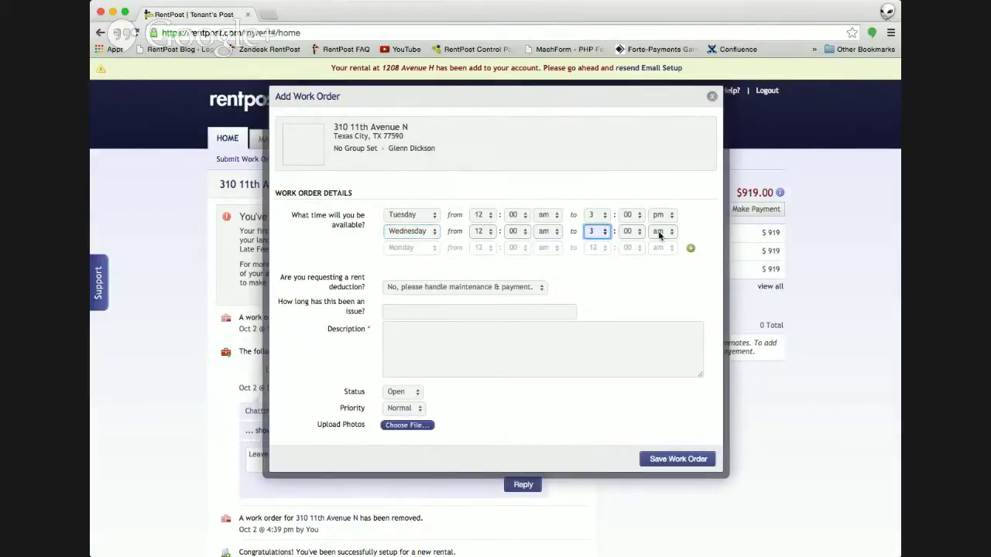
Answer the rent deduction question with "No, please handle maintenance & payment." and enter "Since last night" as the issue's duration.
left_click(446, 290)
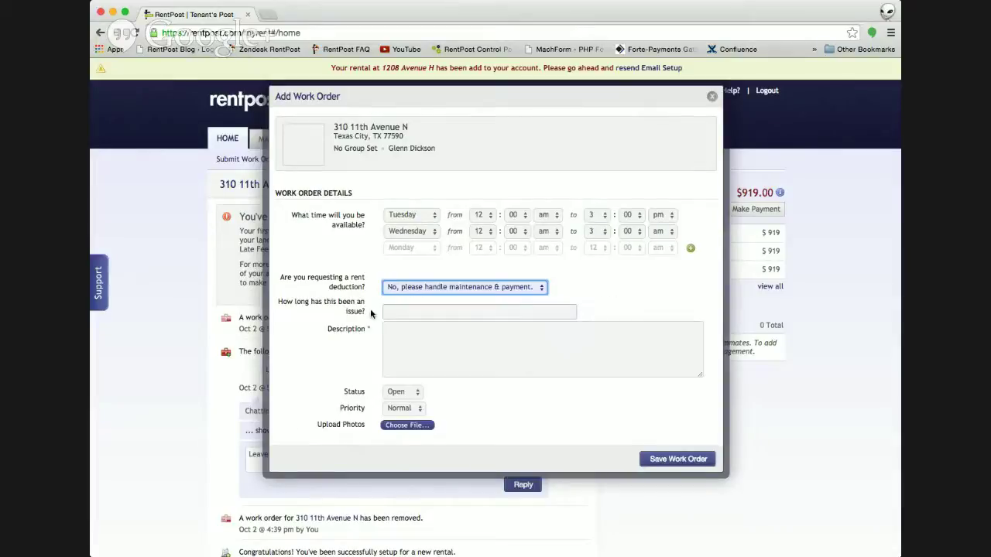
left_click(427, 311)
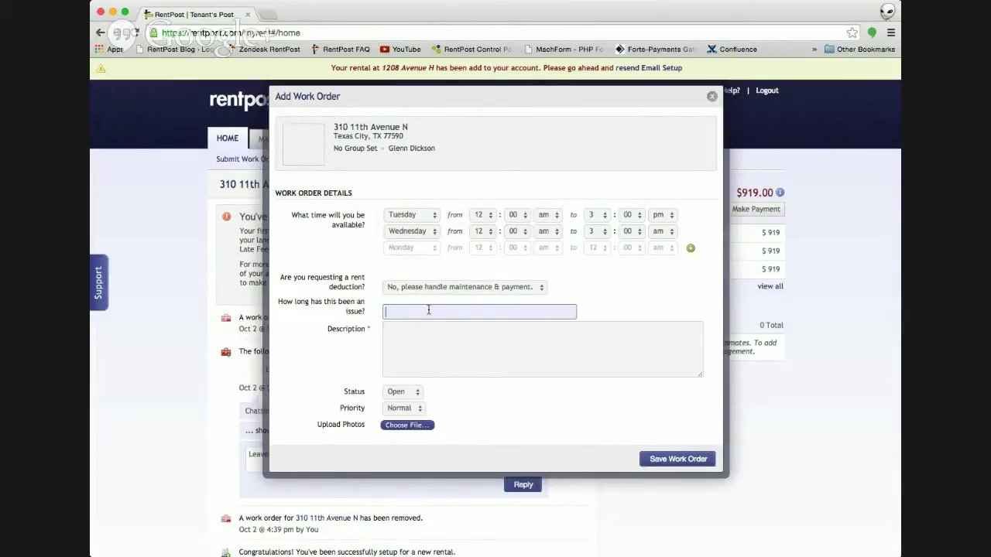
type("Since last night")
key("Tab")
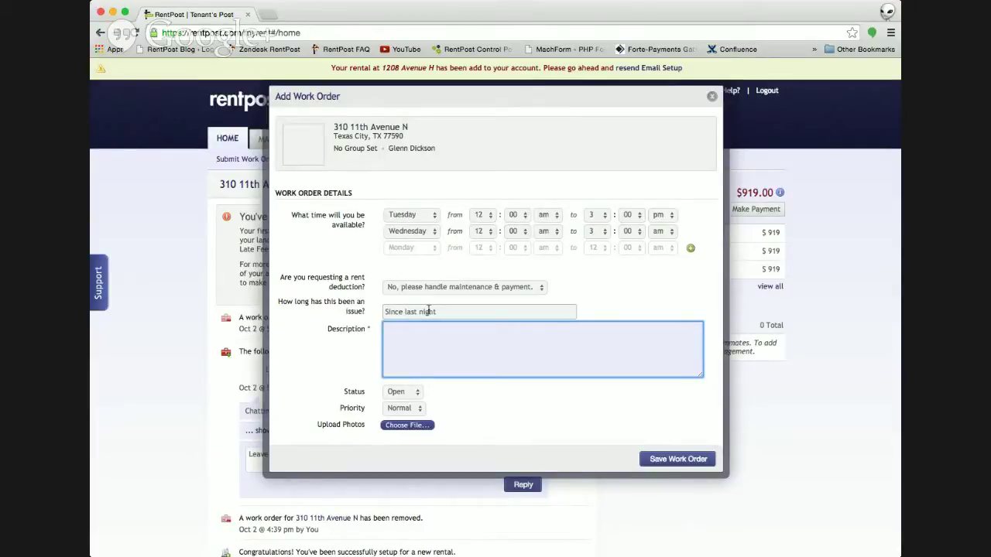
Enter the work order description "Bathroom was on fire last night. I woke up and was able to put the blazes out.".
type("Bathroom was on fire last night l")
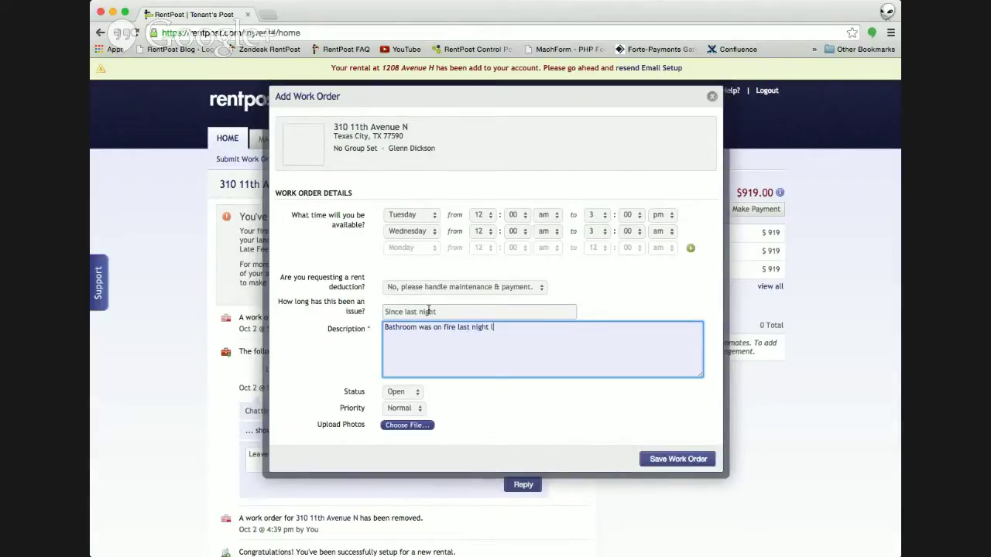
type("k")
key("BackSpace")
type("ke up a")
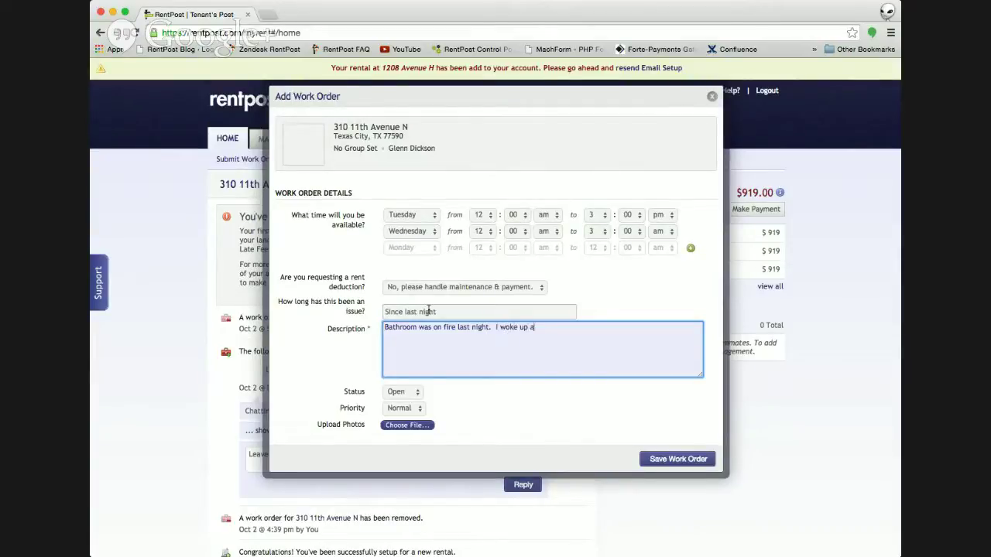
type("nd was able to put the blazes out.")
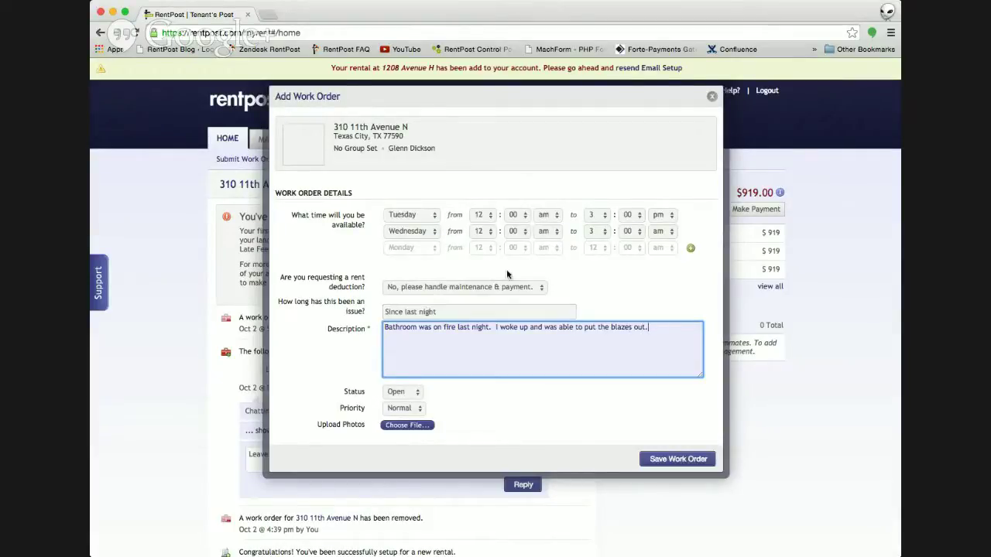
left_click(540, 404)
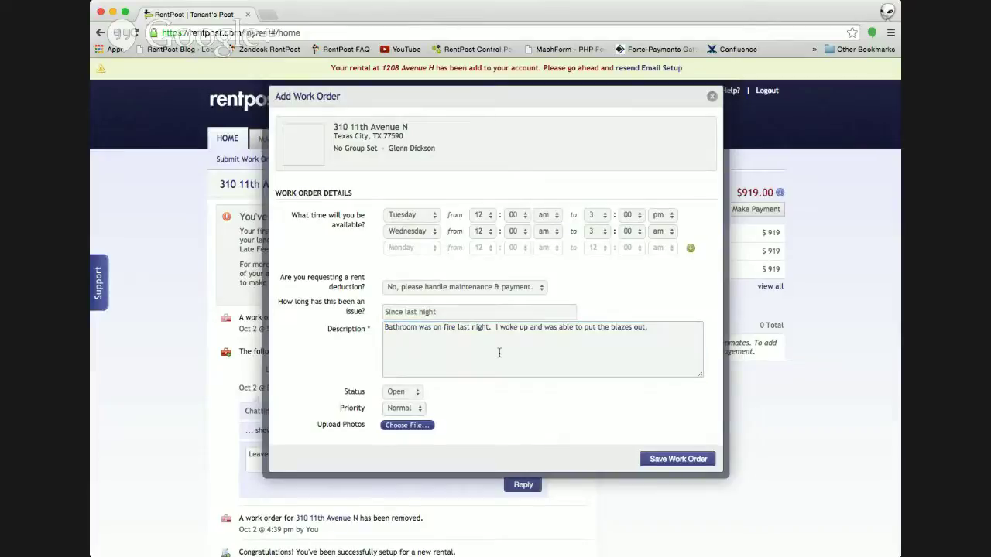
Leave the work order's status as Open, set its priority to High and attach a photo.
left_click(409, 392)
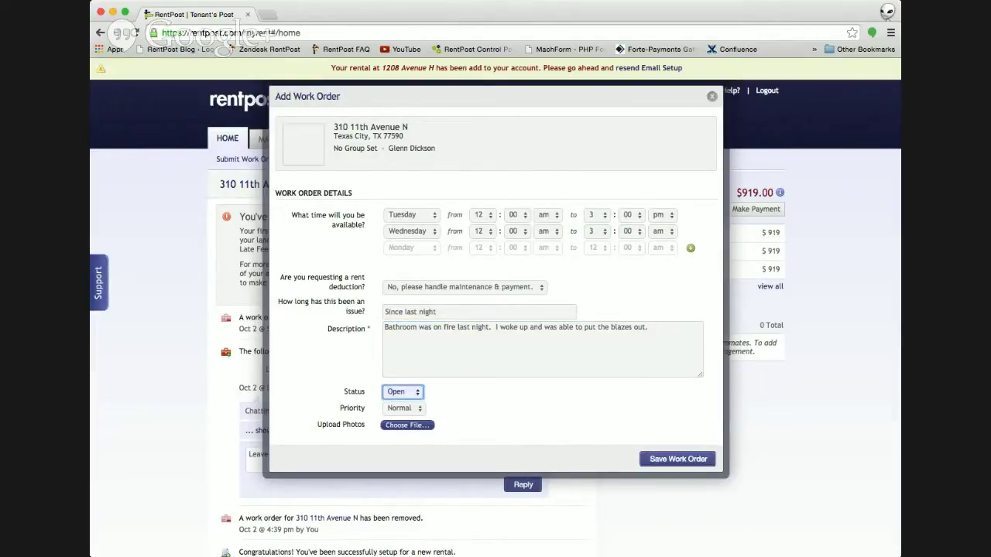
left_click(400, 408)
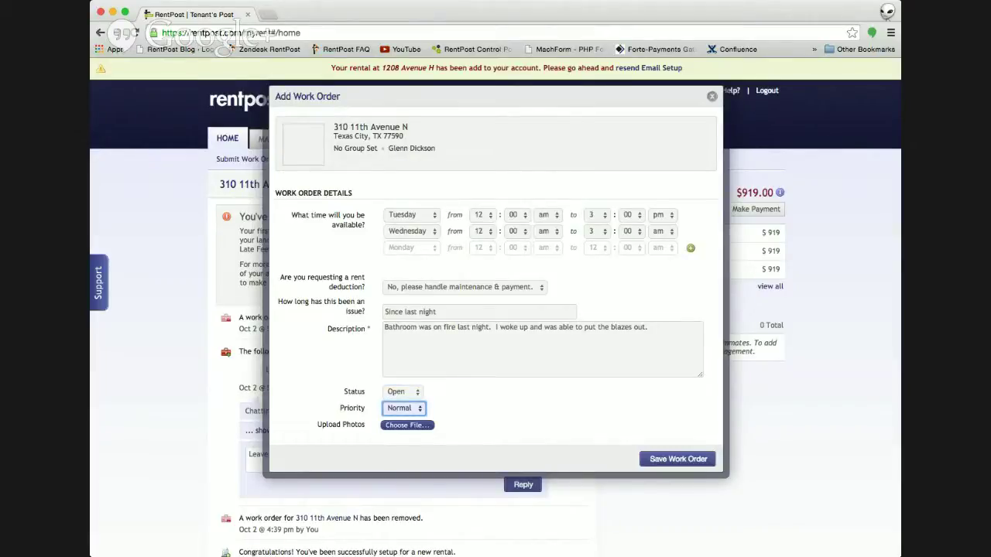
left_click(401, 421)
left_click(528, 409)
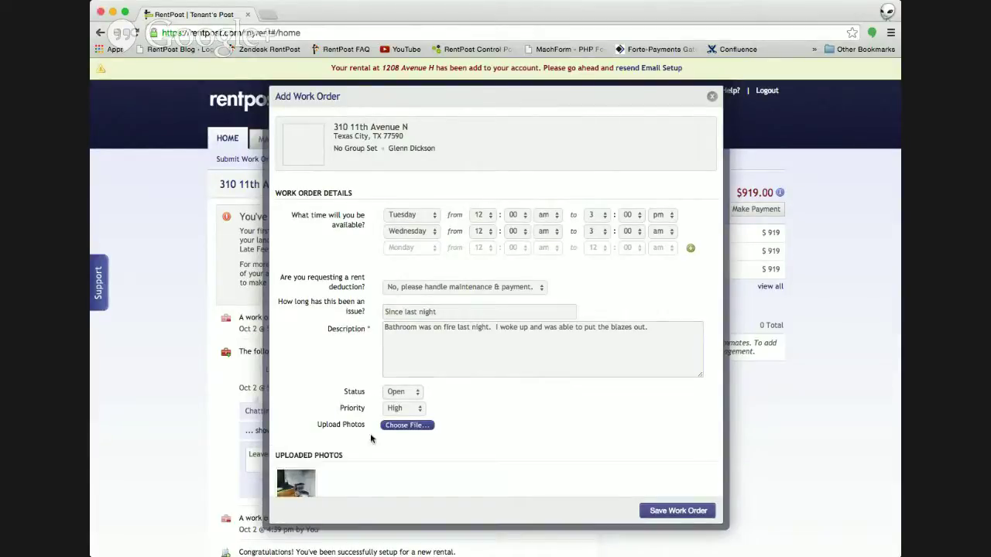
Save the work order and display the rental's list of maintenance work orders.
left_click(693, 513)
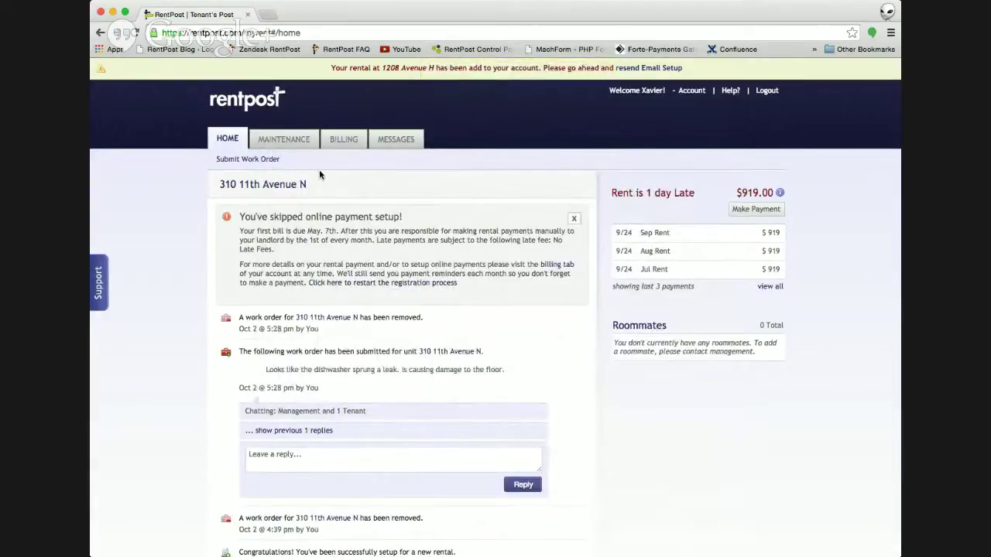
left_click(283, 145)
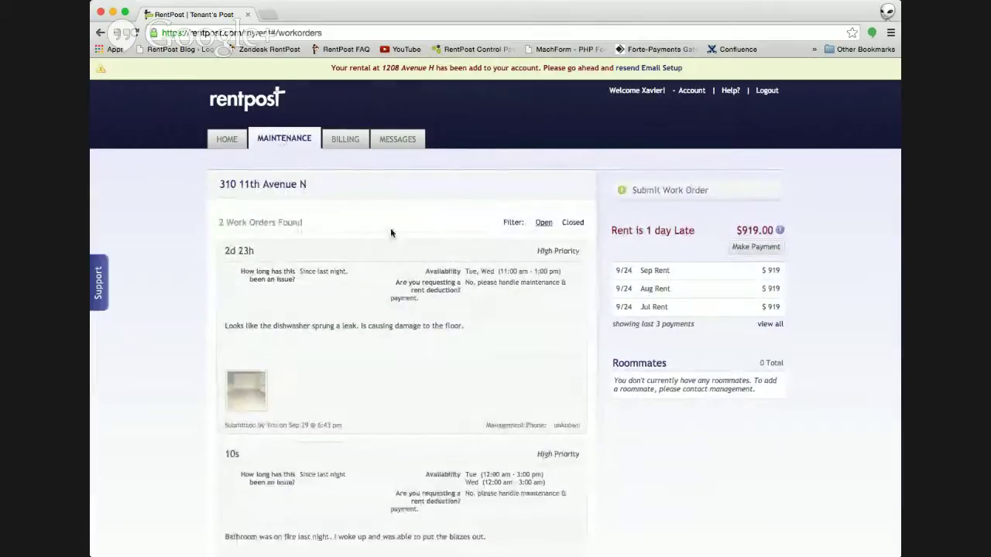
Expand the dishwasher leak work order to show its conversation and mark it as completed.
scroll(392, 232, "down", 3)
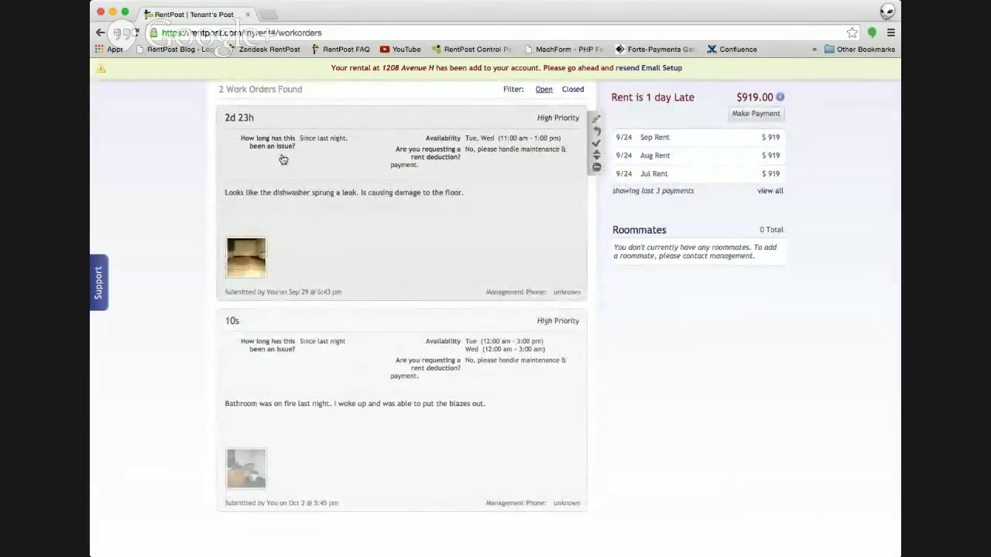
left_click(339, 216)
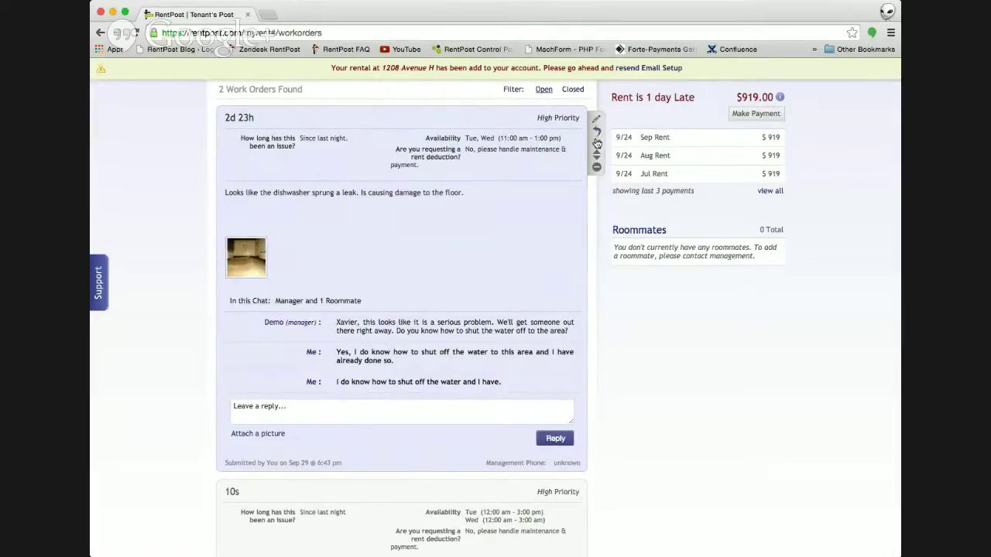
left_click(596, 149)
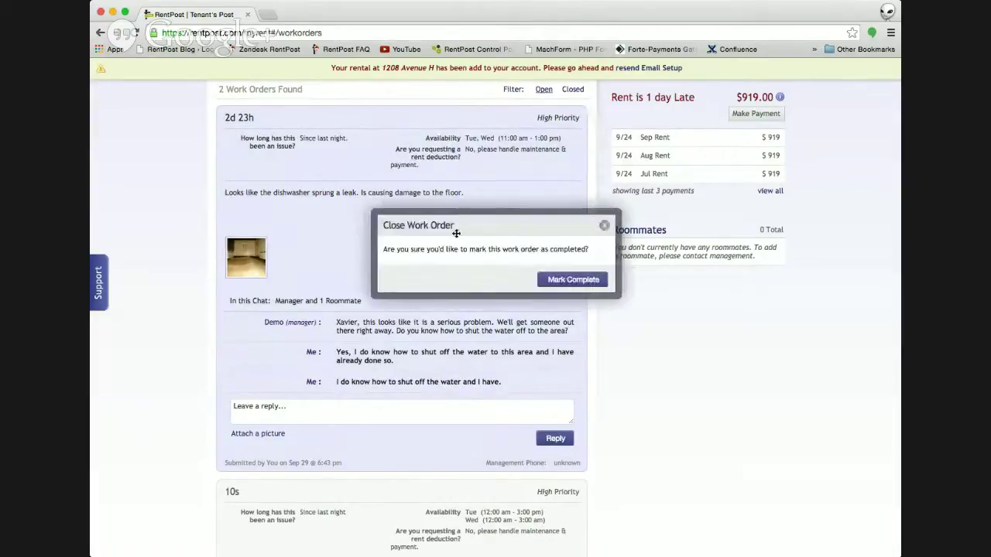
left_click(581, 279)
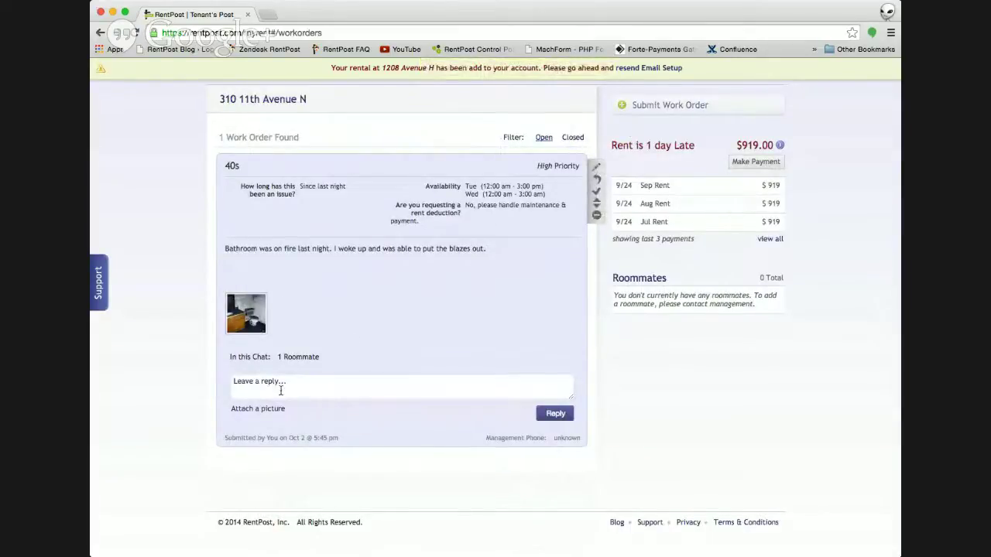
View the enlarged photo attached to the bathroom fire work order and close it.
left_click(245, 313)
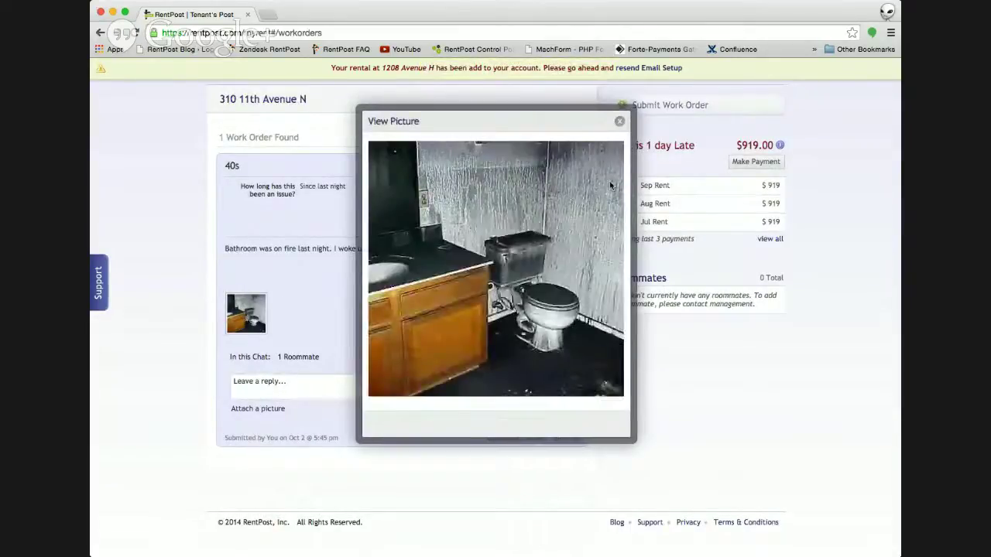
left_click(620, 122)
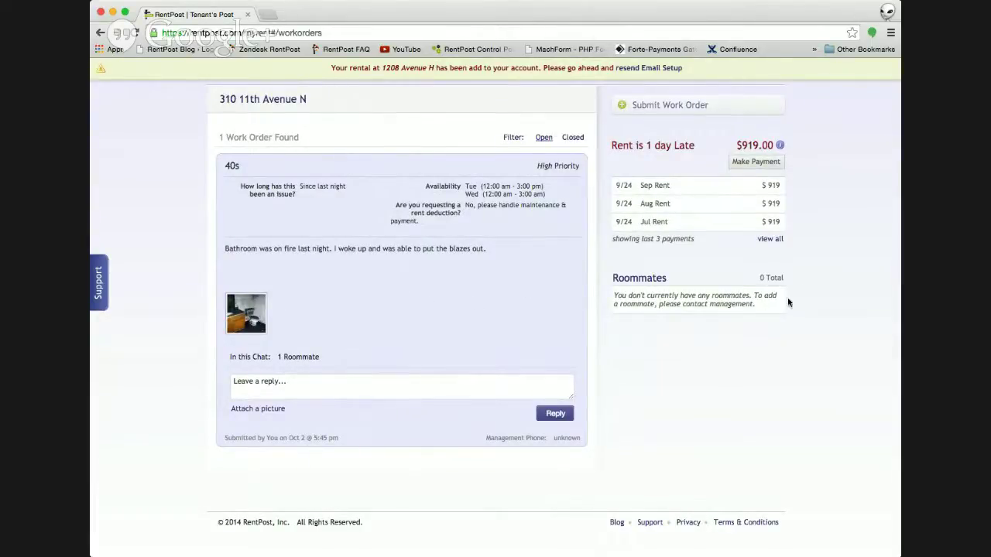
Bring up a blank work order form, dismiss it without saving, and display the rental's billing history.
scroll(802, 262, "up", 3)
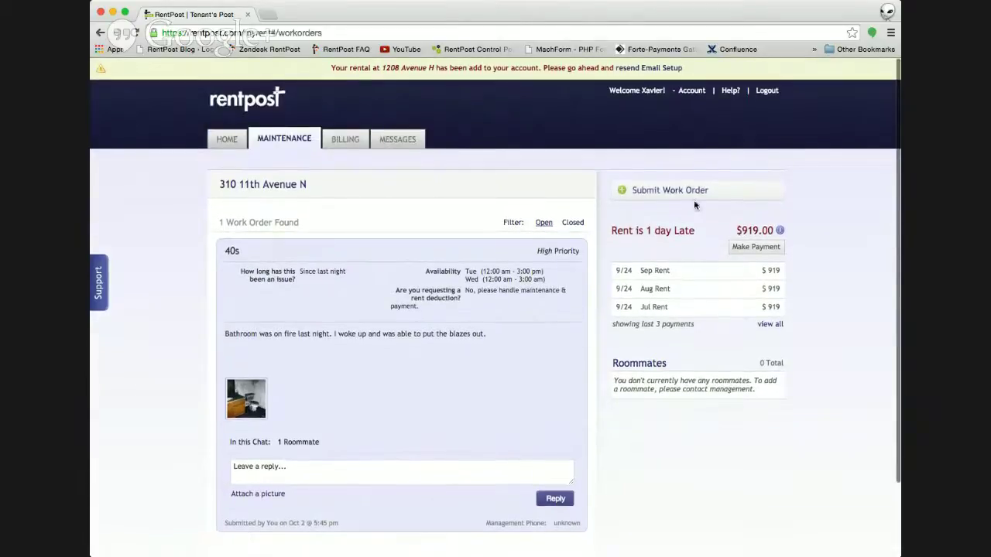
left_click(661, 194)
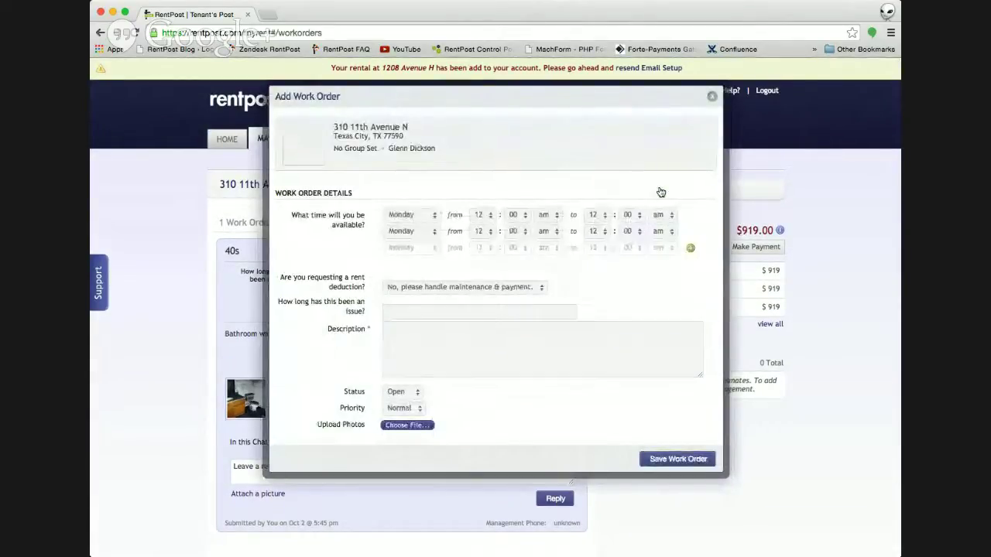
left_click(712, 96)
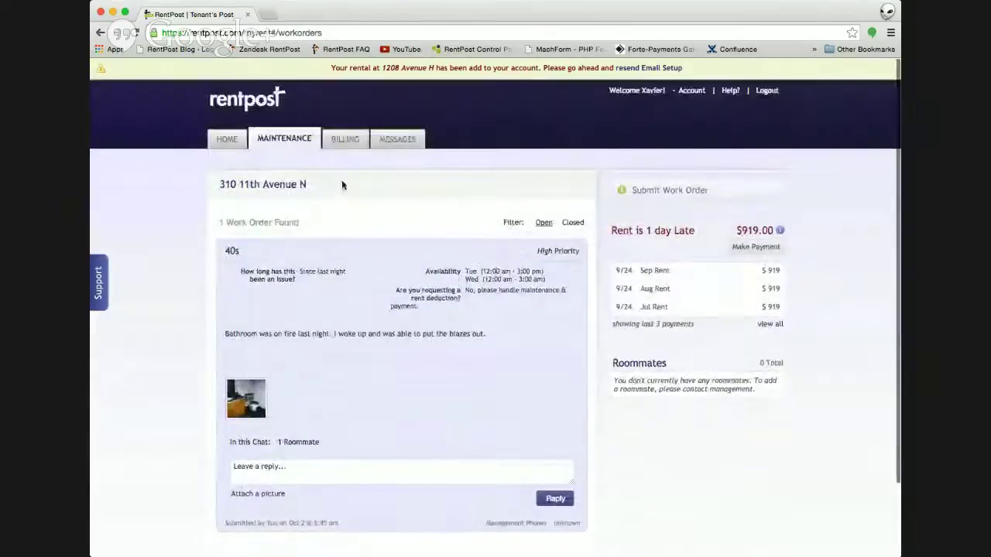
left_click(347, 140)
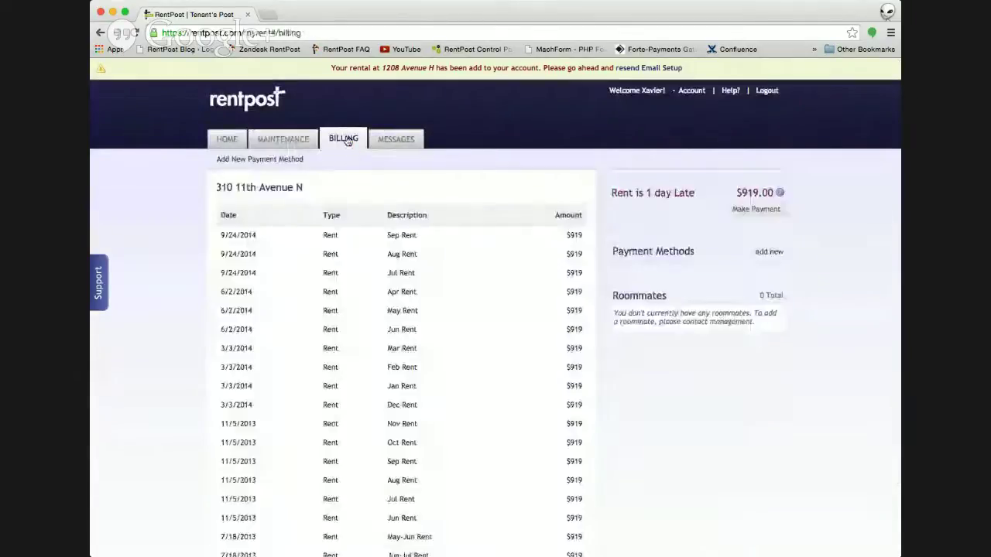
Display the message inbox and examine the recipient and subject fields of a new message, closing the form without sending.
left_click(381, 144)
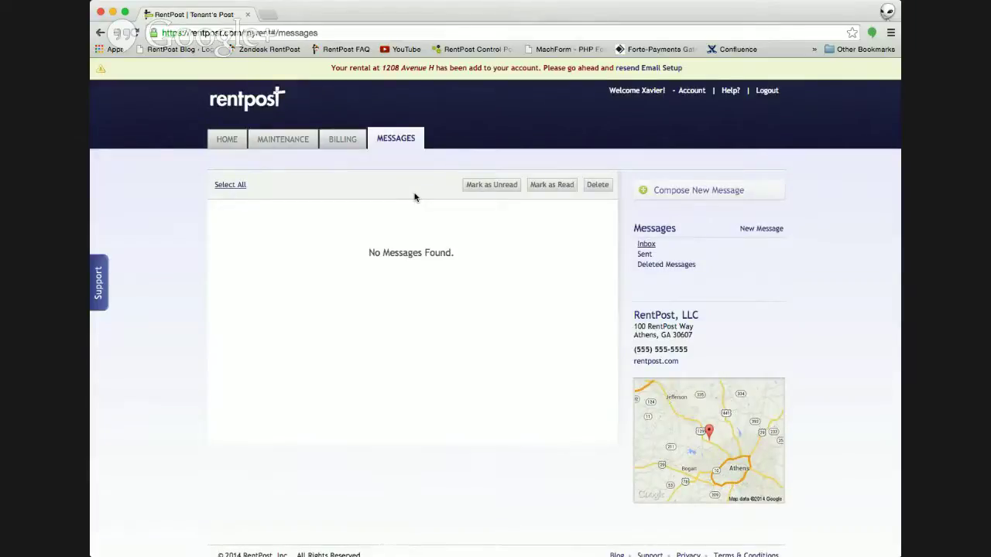
left_click(657, 195)
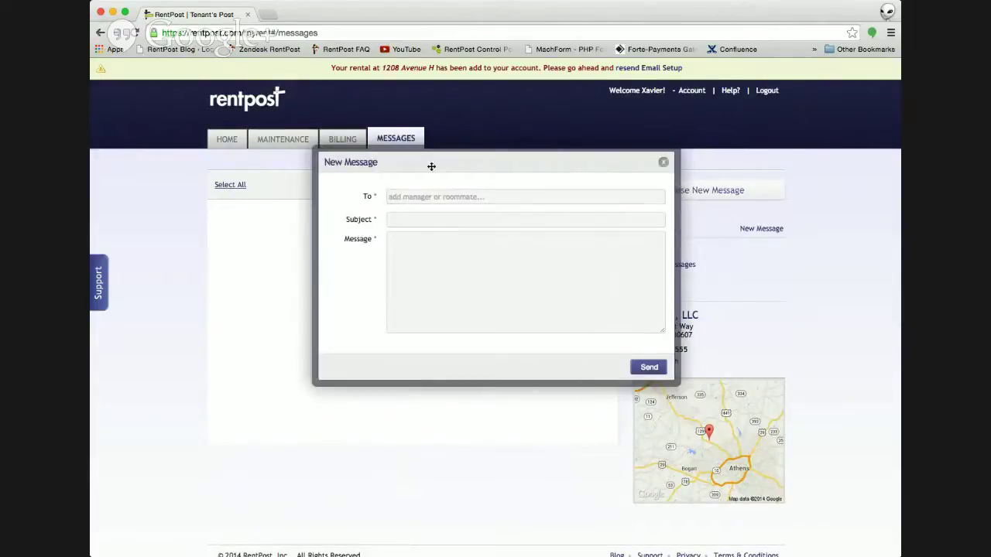
left_click(428, 197)
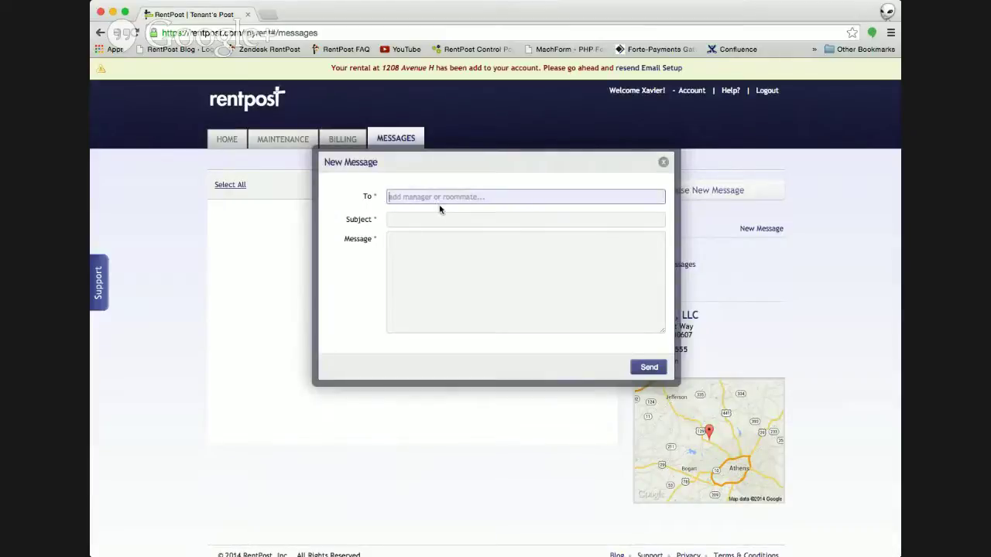
left_click(426, 219)
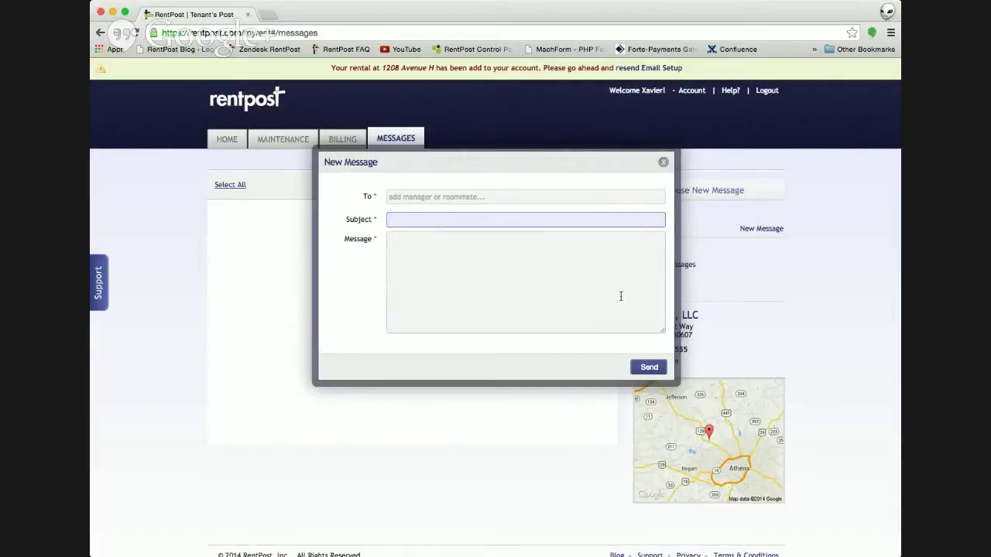
left_click(663, 162)
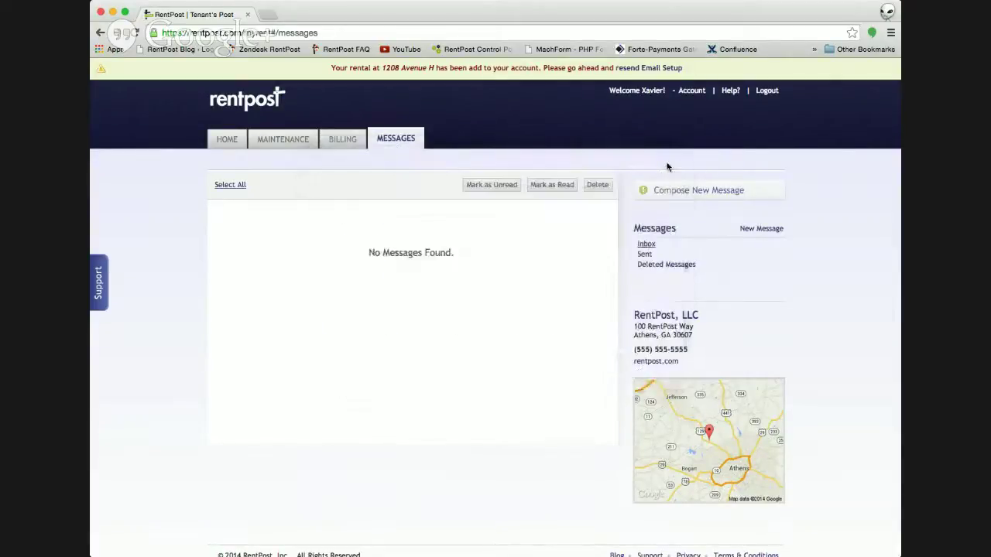
View the sent messages and the deleted messages.
left_click(647, 255)
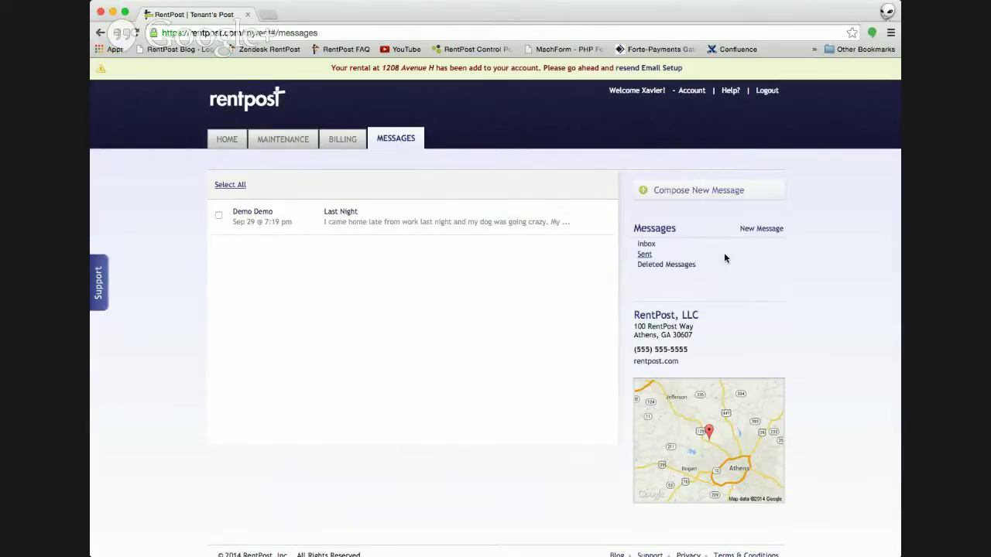
left_click(666, 265)
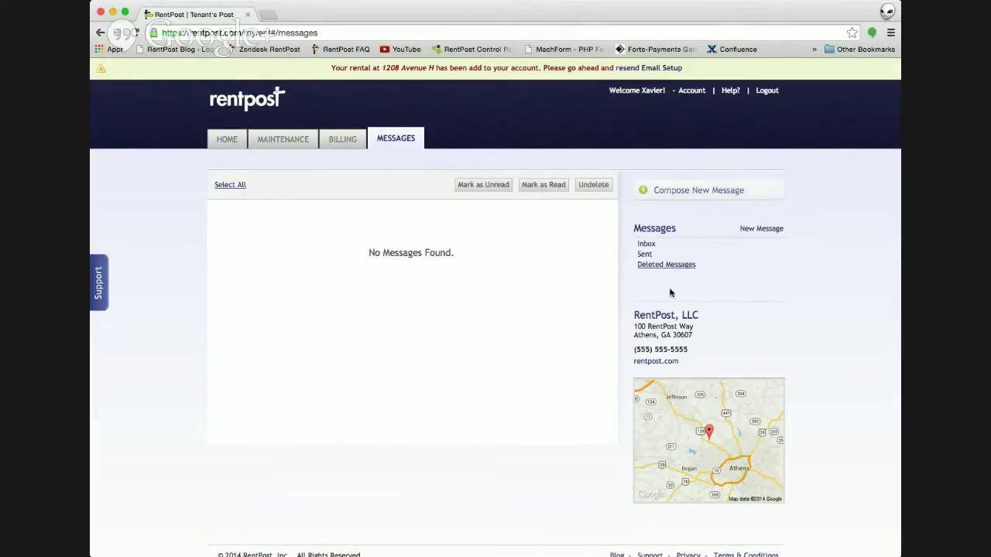
Bring up the new message form once more, dismiss it unsent, and return to the tenant account's home page.
left_click(675, 192)
left_click(662, 162)
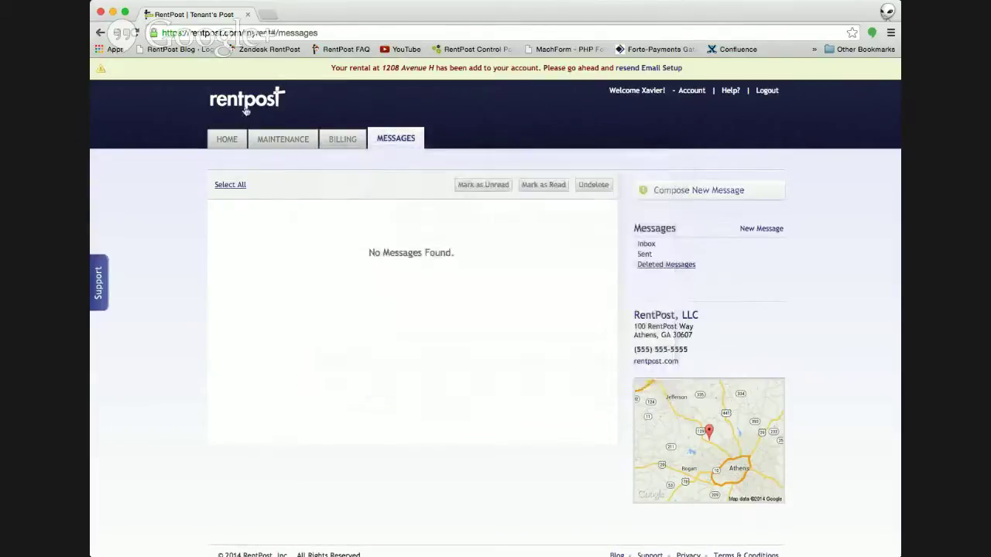
left_click(226, 137)
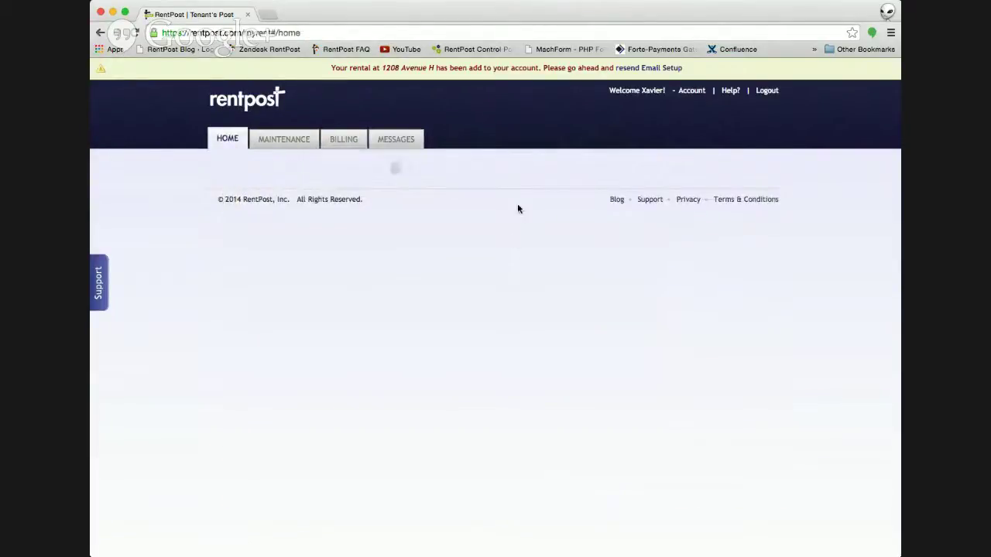